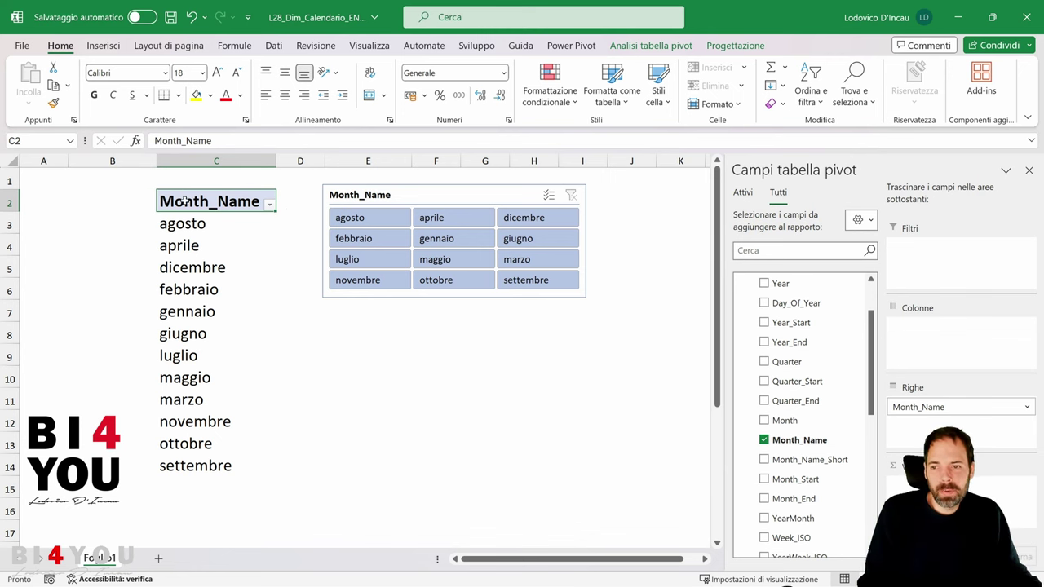
# - Temporarily swap Month_Name for the Month field in the pivot rows, then restore Month_Name
pyautogui.moveTo(186, 201); pyautogui.dragTo(198, 465)
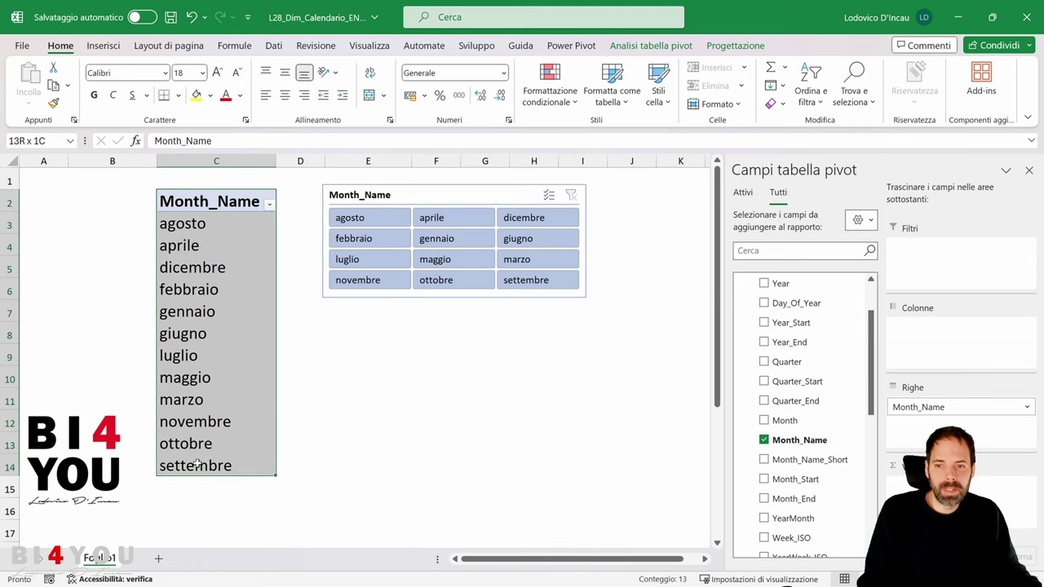
pyautogui.click(425, 199)
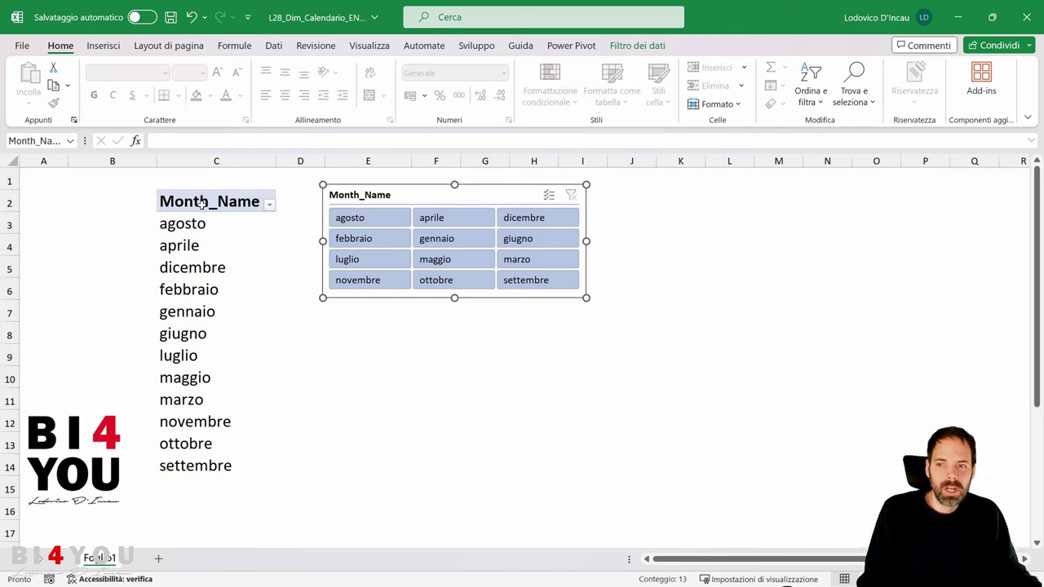
pyautogui.click(202, 205)
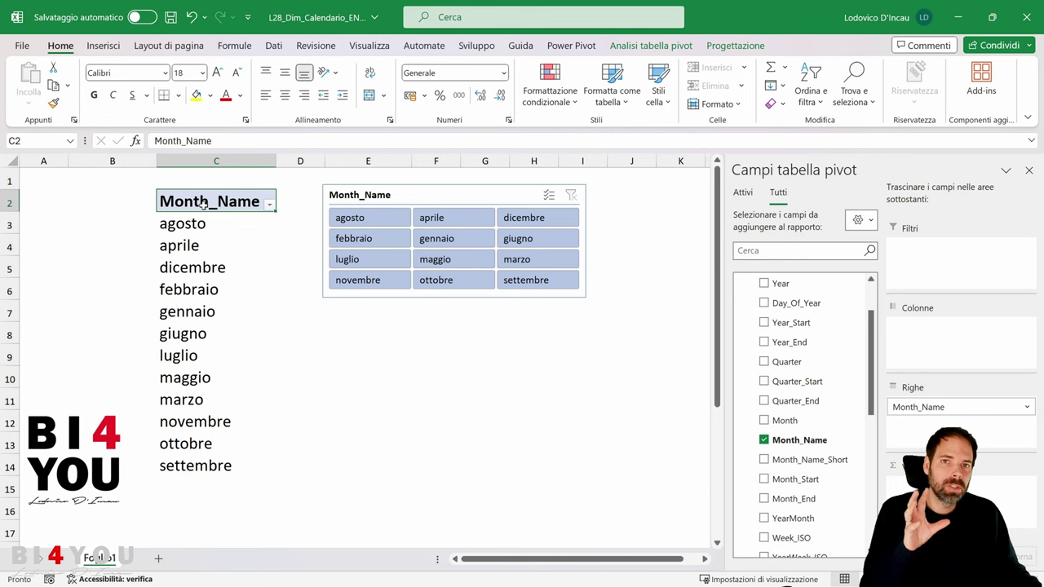
pyautogui.click(205, 224)
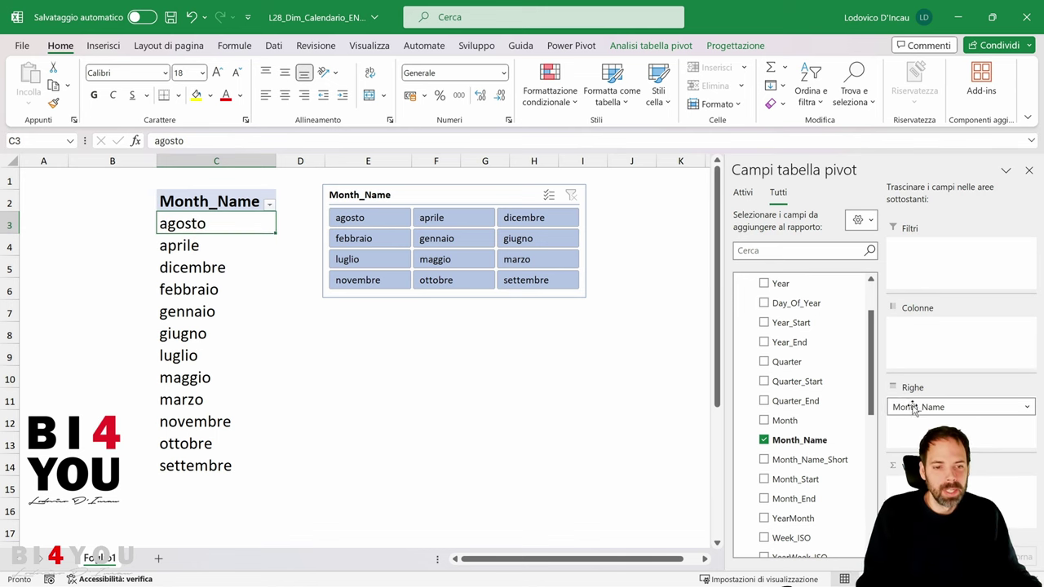
pyautogui.moveTo(1024, 407); pyautogui.dragTo(798, 384)
pyautogui.moveTo(783, 420); pyautogui.dragTo(916, 414)
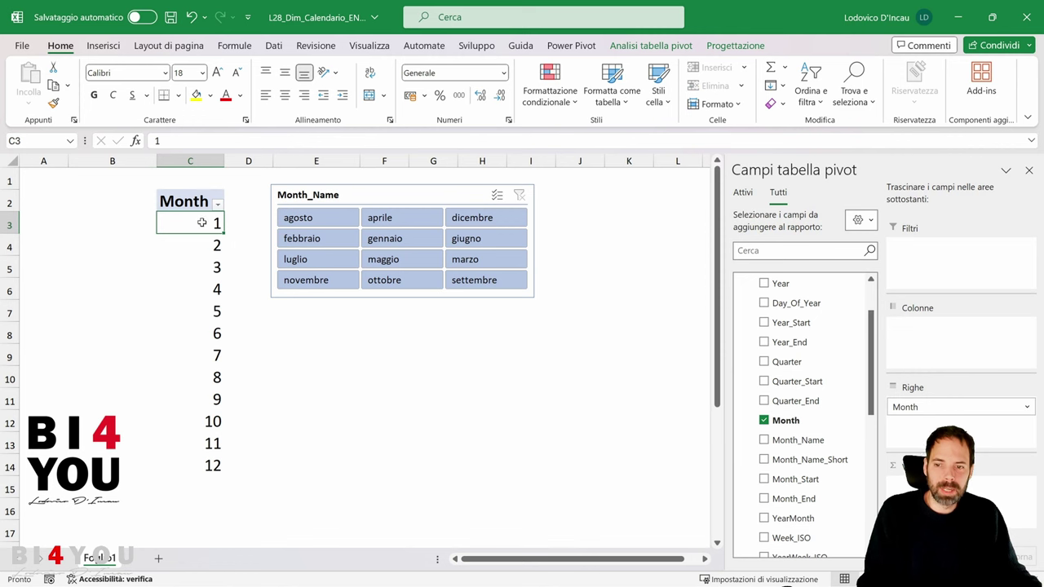
pyautogui.moveTo(204, 229); pyautogui.dragTo(214, 462)
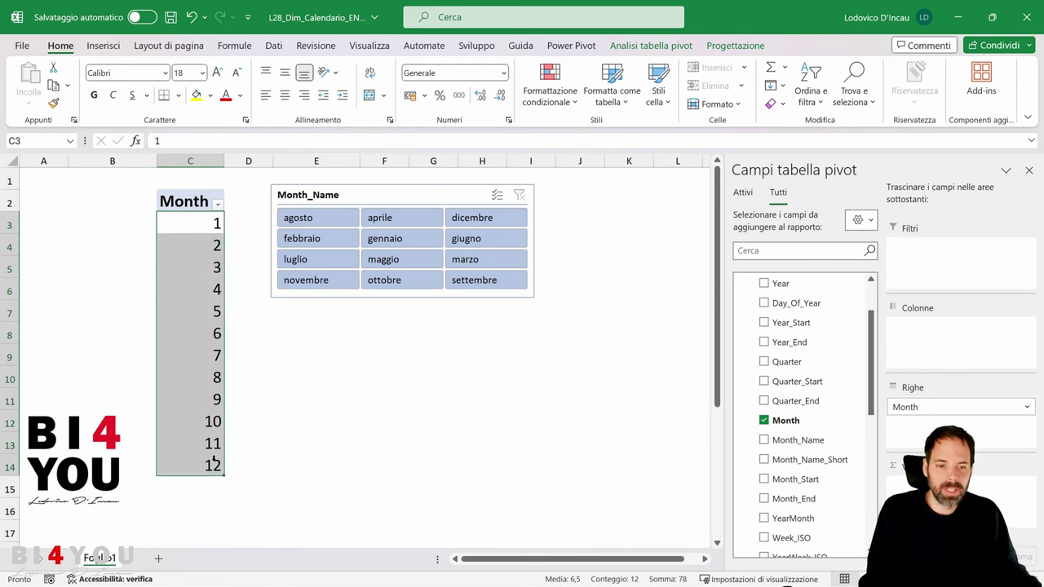
pyautogui.moveTo(946, 408)
pyautogui.mouseDown()
pyautogui.moveTo(819, 389)
pyautogui.moveTo(788, 449)
pyautogui.moveTo(922, 420)
pyautogui.moveTo(930, 408)
pyautogui.mouseUp()
pyautogui.moveTo(179, 232); pyautogui.dragTo(177, 455)
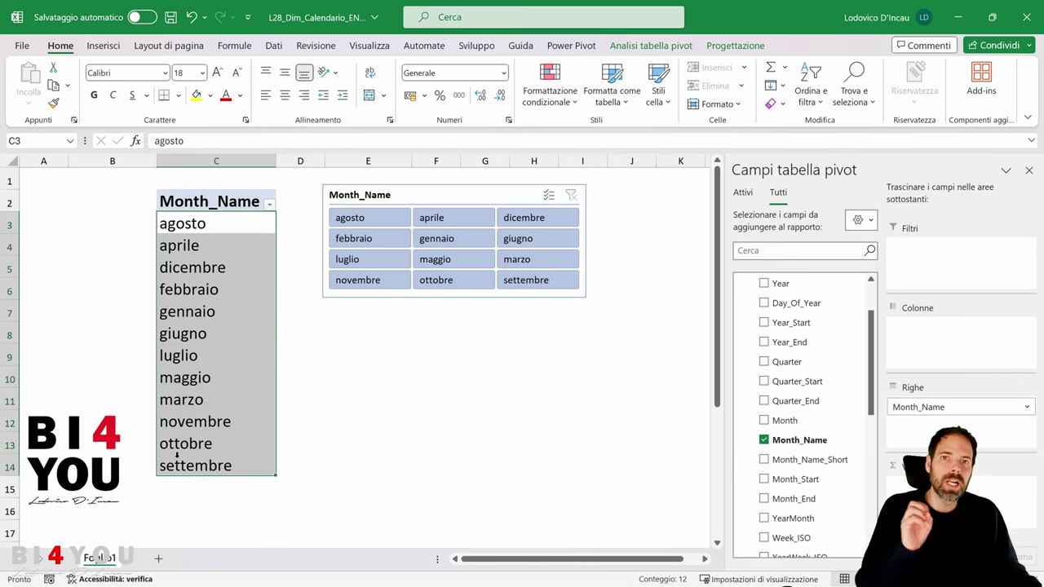
# - Sort the Month_Name pivot rows A to Z (Ordina dalla A alla Z)
pyautogui.click(215, 224)
pyautogui.click(214, 208)
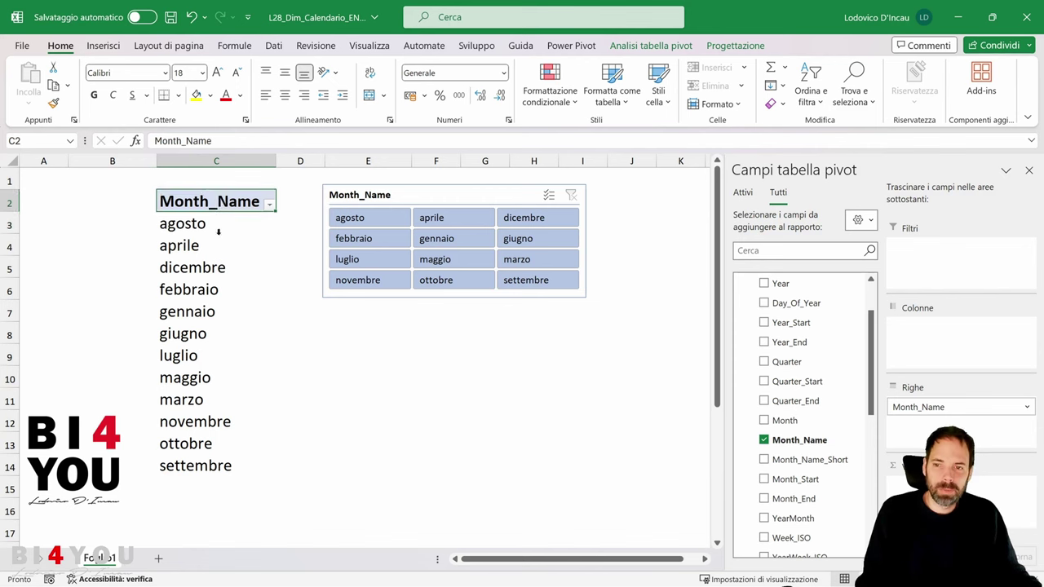
pyautogui.click(271, 204)
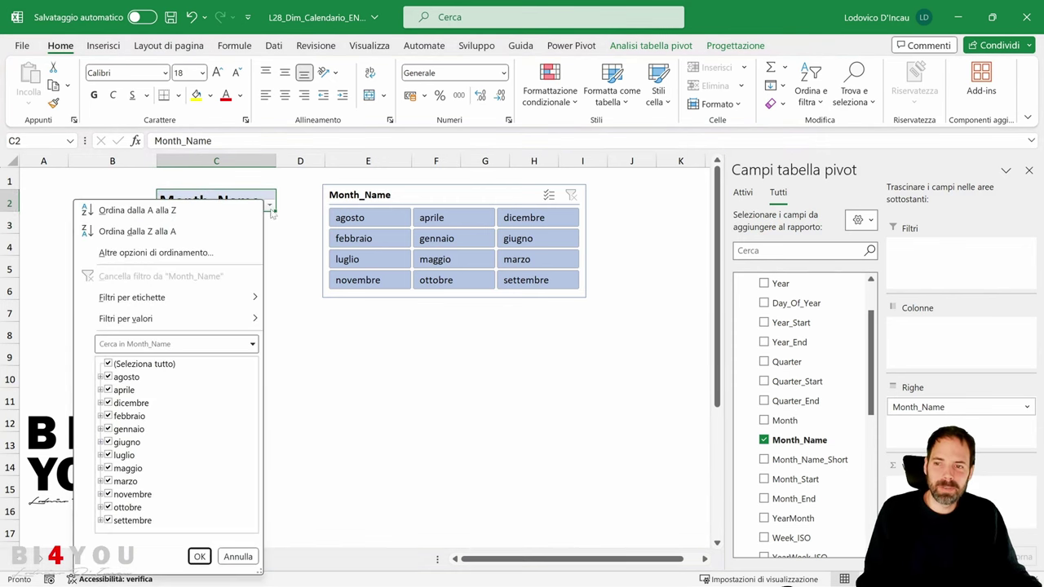
pyautogui.click(142, 214)
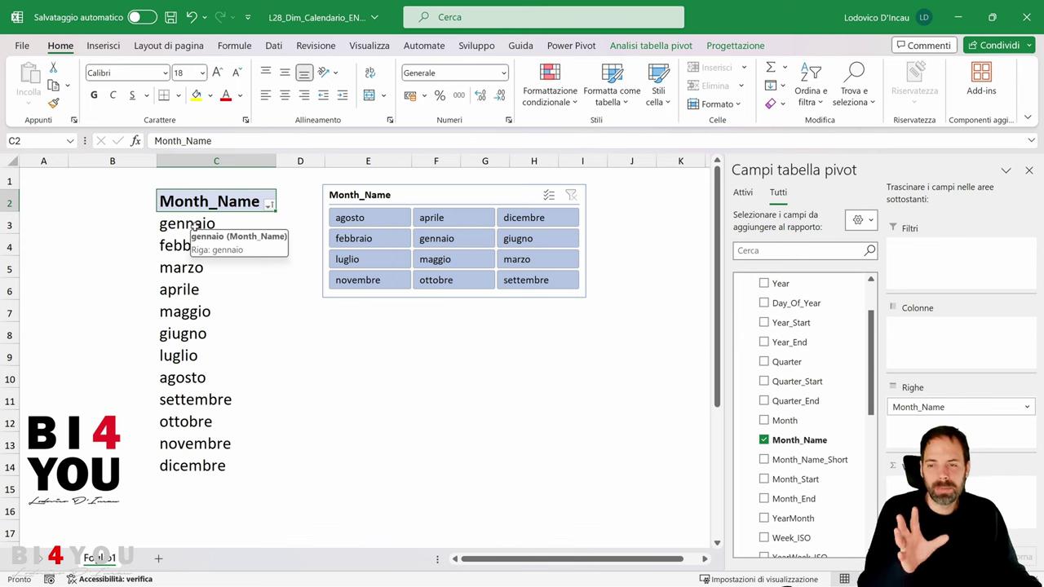
pyautogui.click(267, 206)
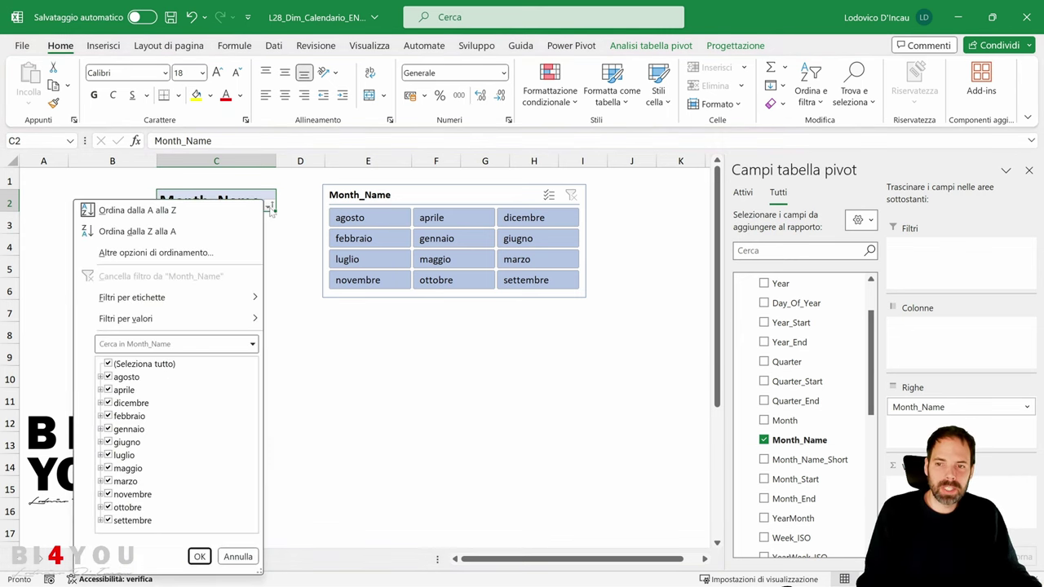
pyautogui.click(271, 209)
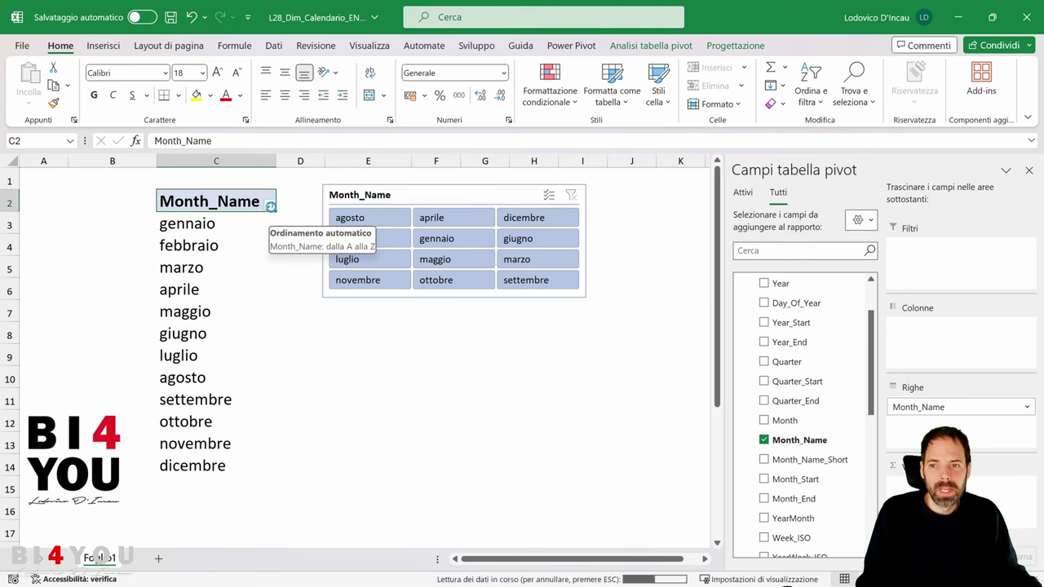
# - Set the Month_Name pivot rows to sort by data source order (Ordine origine dei dati)
pyautogui.click(270, 208)
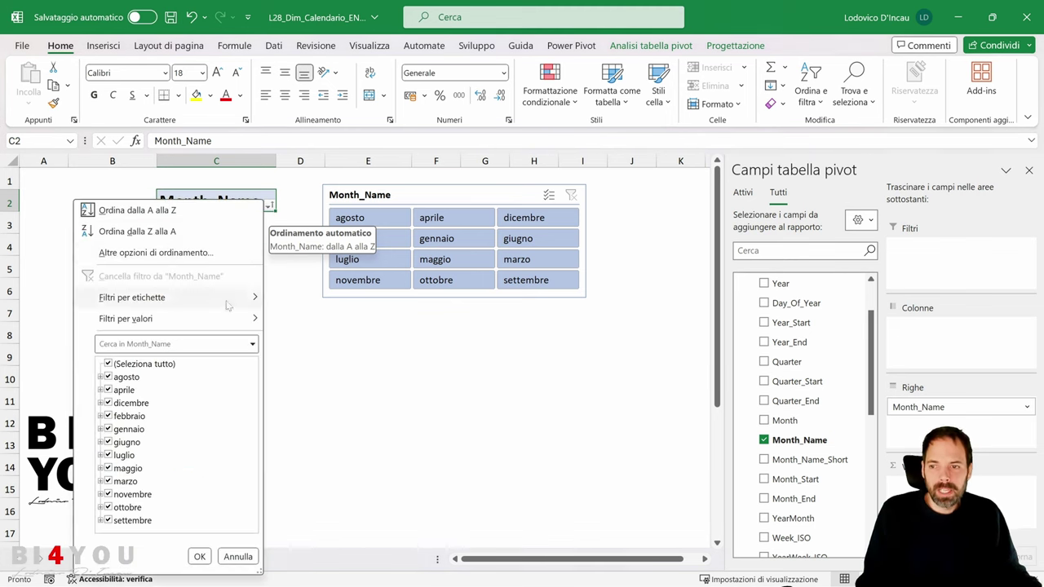
pyautogui.click(130, 253)
pyautogui.click(199, 172)
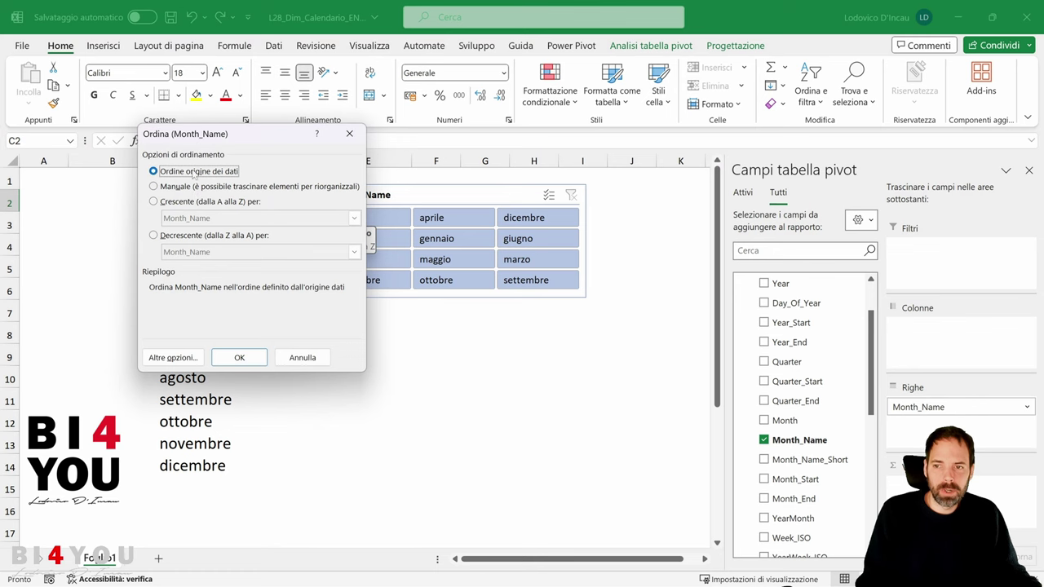
pyautogui.click(239, 357)
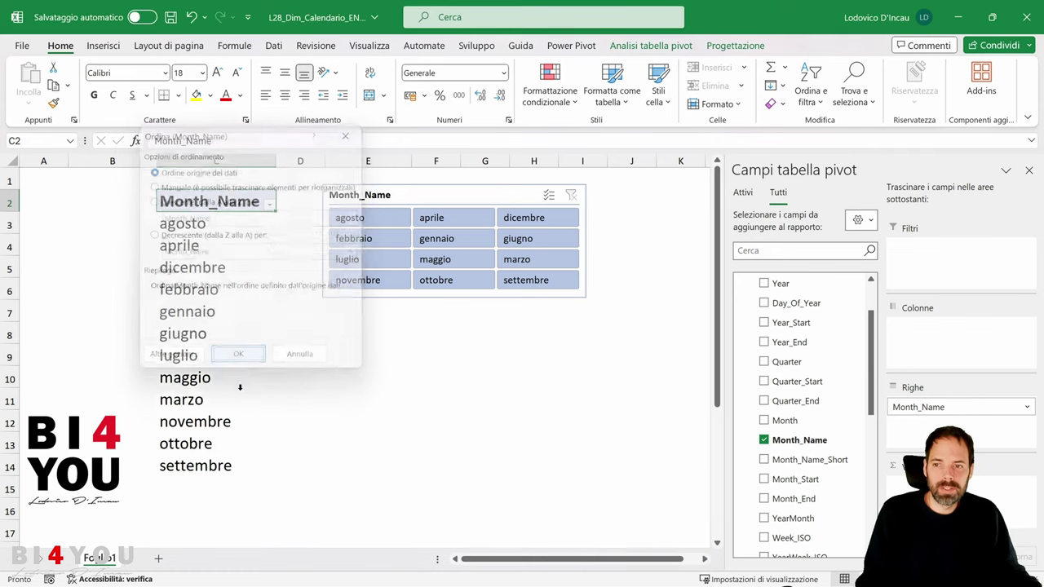
pyautogui.click(189, 252)
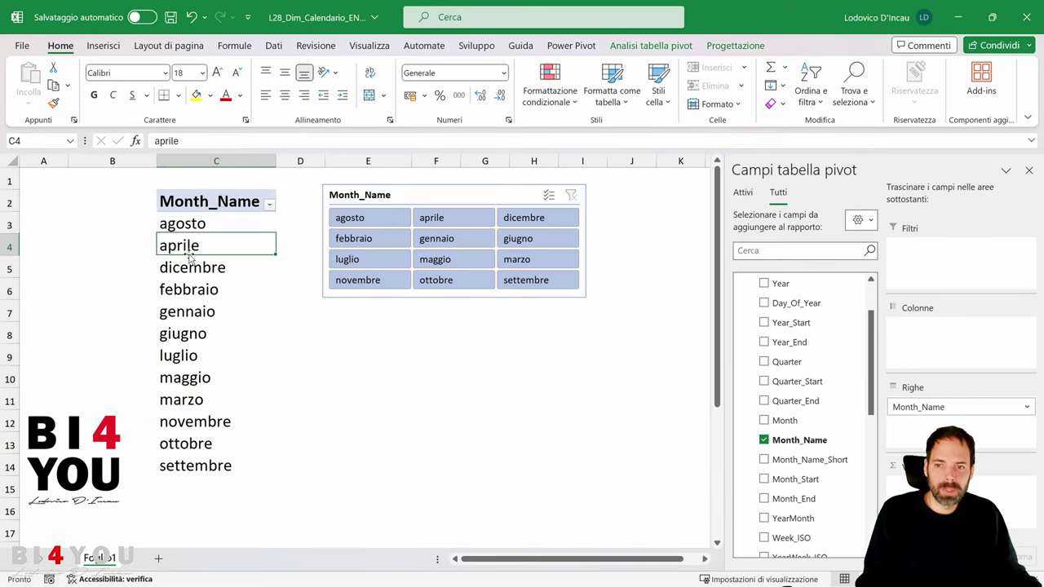
# - Nudge the Month_Name slicer slightly left and switch to the Power Pivot ribbon
pyautogui.click(431, 202)
pyautogui.moveTo(433, 196); pyautogui.dragTo(408, 196)
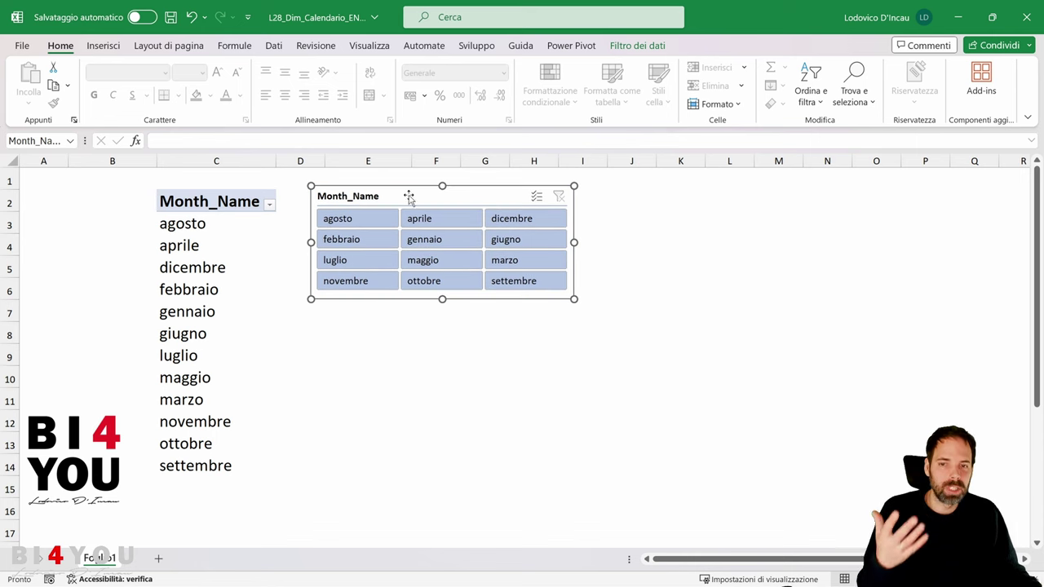
pyautogui.click(225, 199)
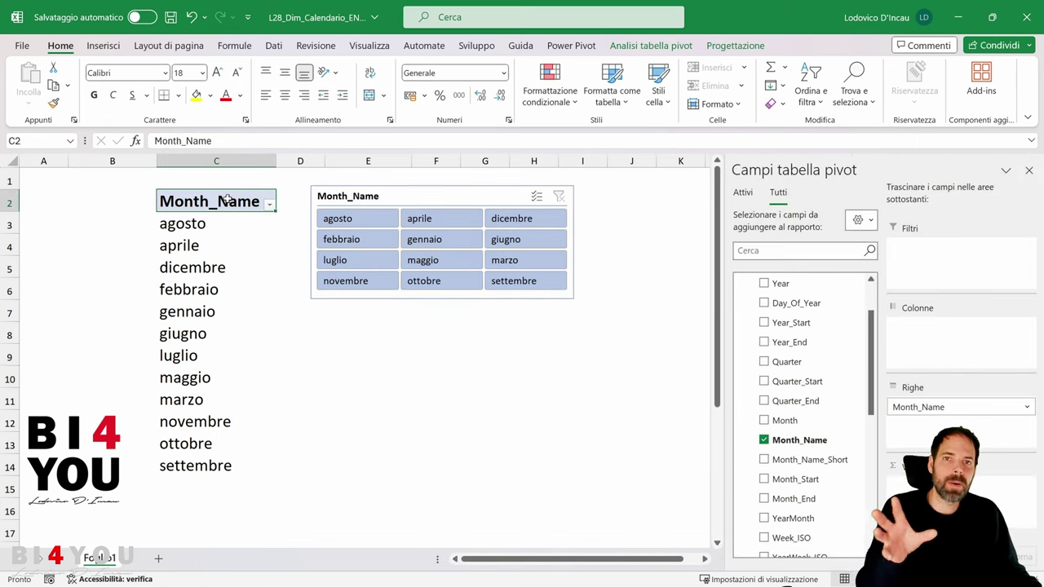
pyautogui.click(465, 193)
pyautogui.click(196, 187)
pyautogui.click(212, 209)
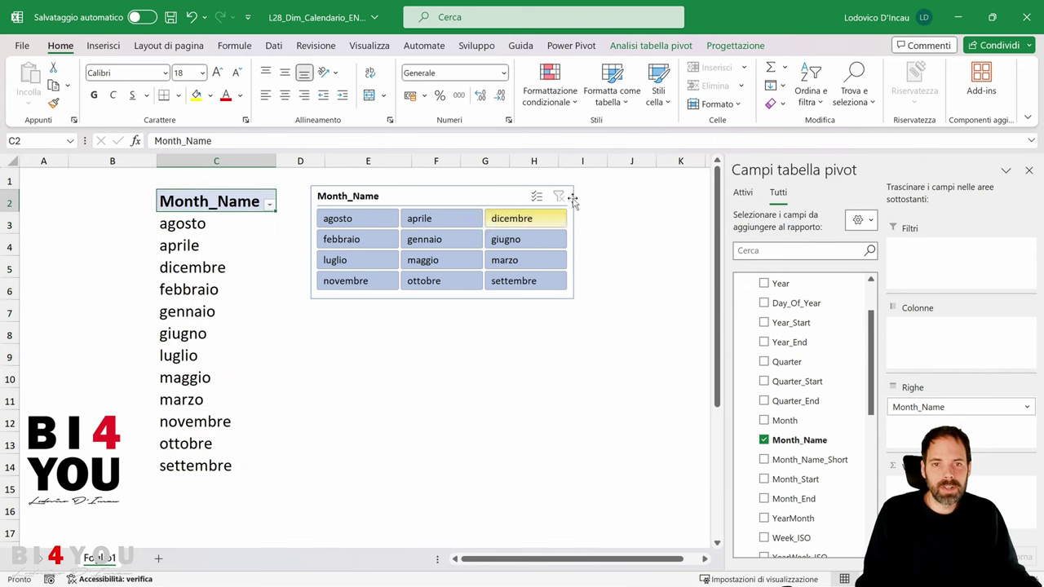
pyautogui.click(571, 46)
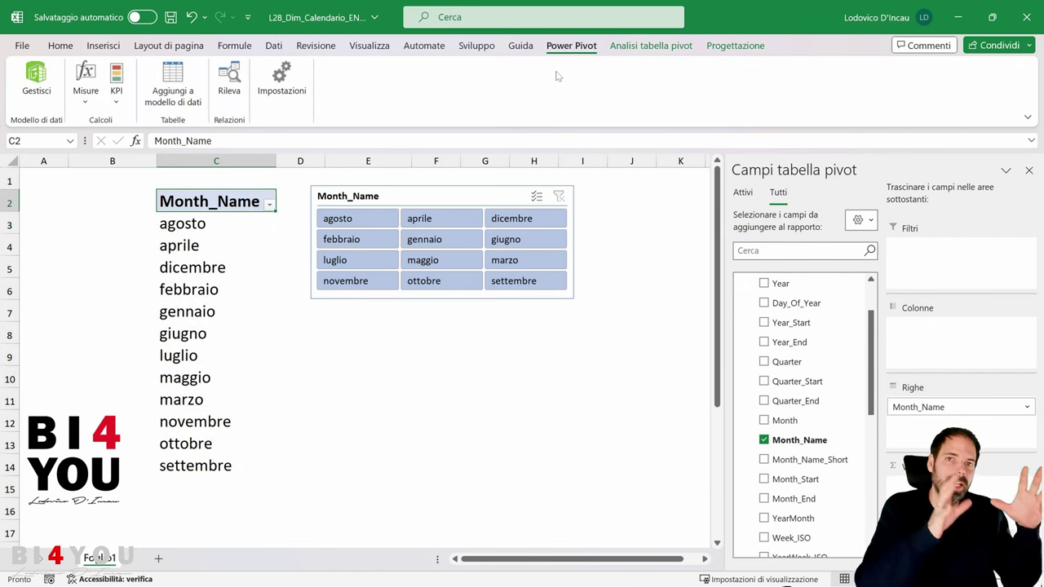
# - In the Power Pivot data model, select the Month_Name column and open its Sort by Column dialog
pyautogui.click(26, 86)
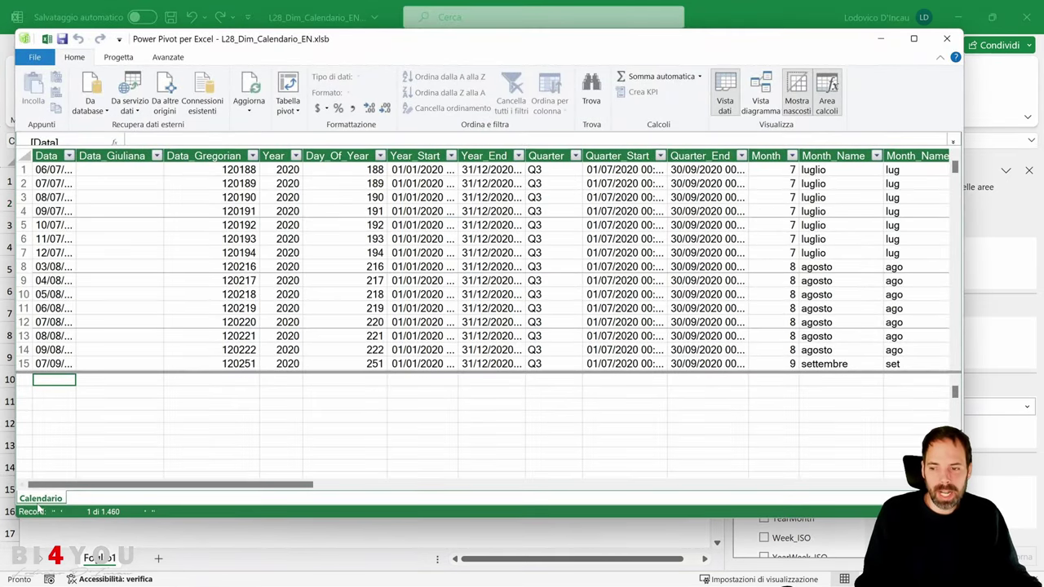
pyautogui.click(838, 155)
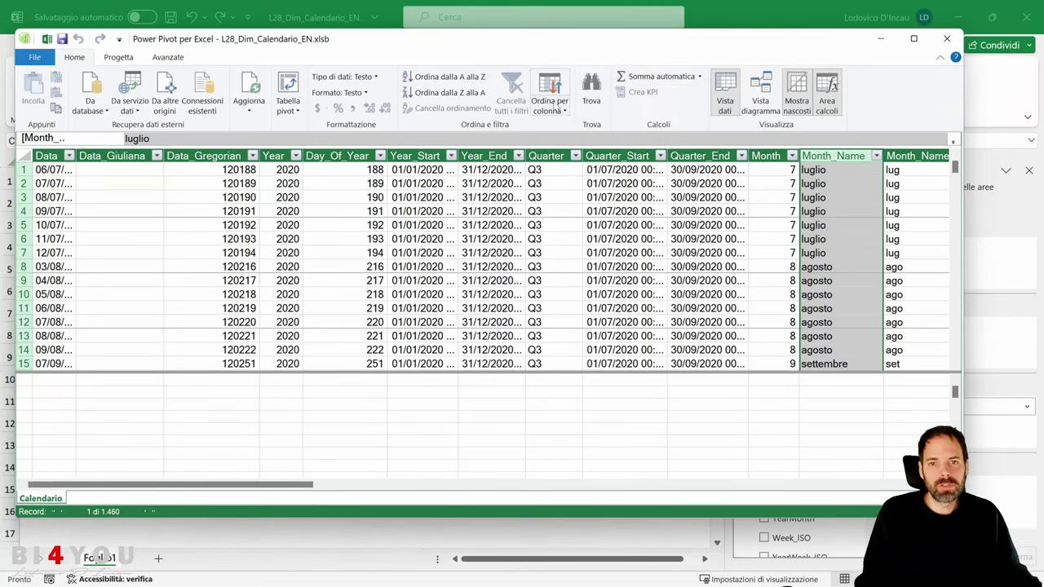
pyautogui.click(560, 106)
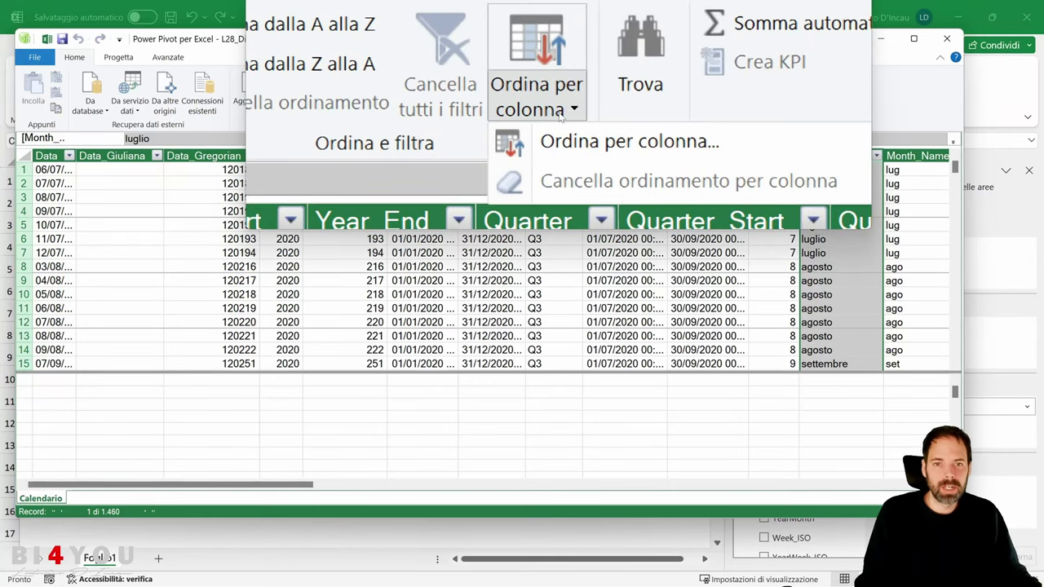
pyautogui.click(566, 126)
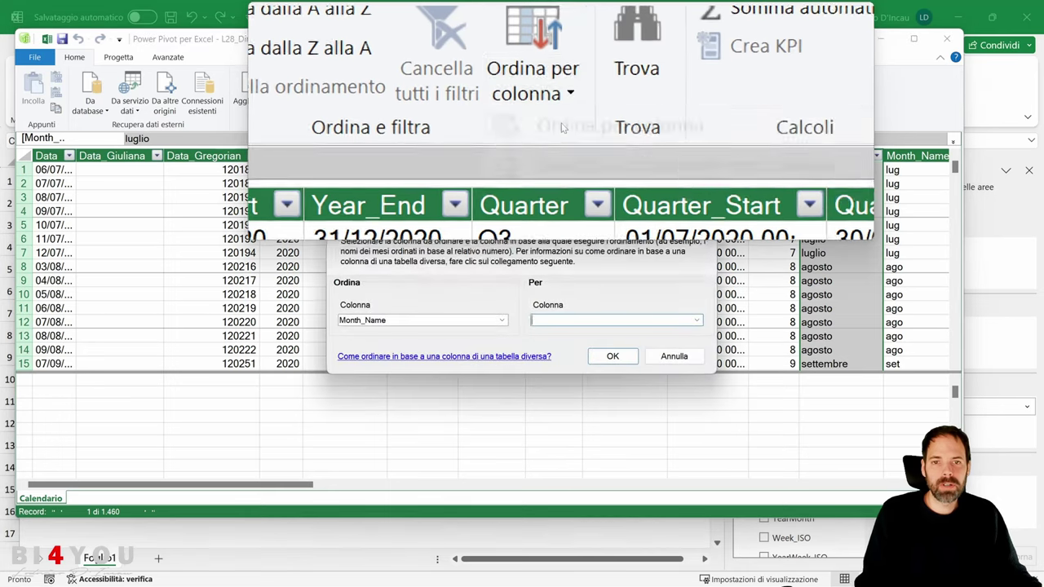
pyautogui.moveTo(502, 228); pyautogui.dragTo(456, 183)
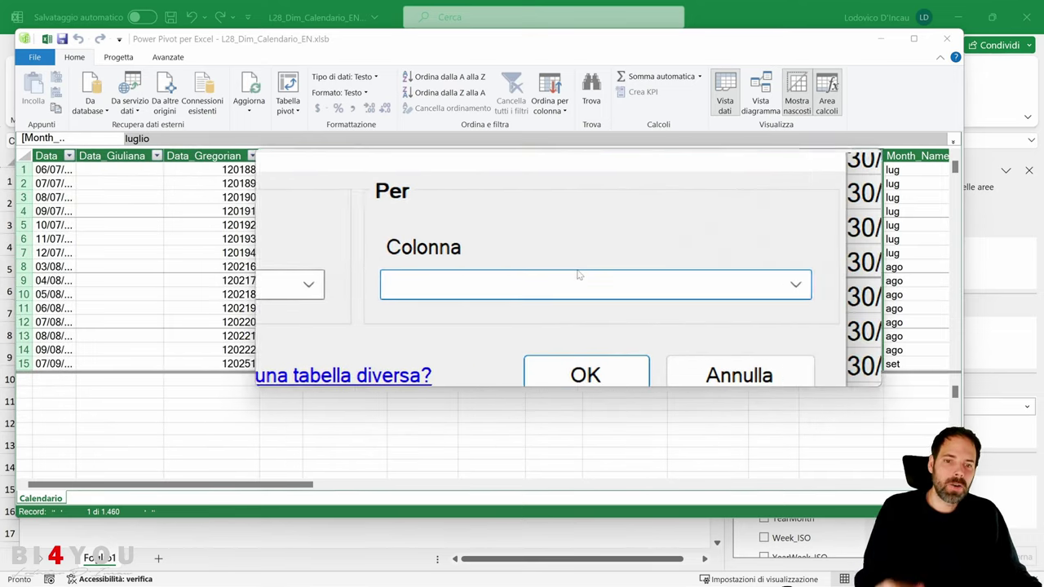
# - Sort Month_Name by the Data column and apply, triggering Power Pivot's error
pyautogui.click(650, 276)
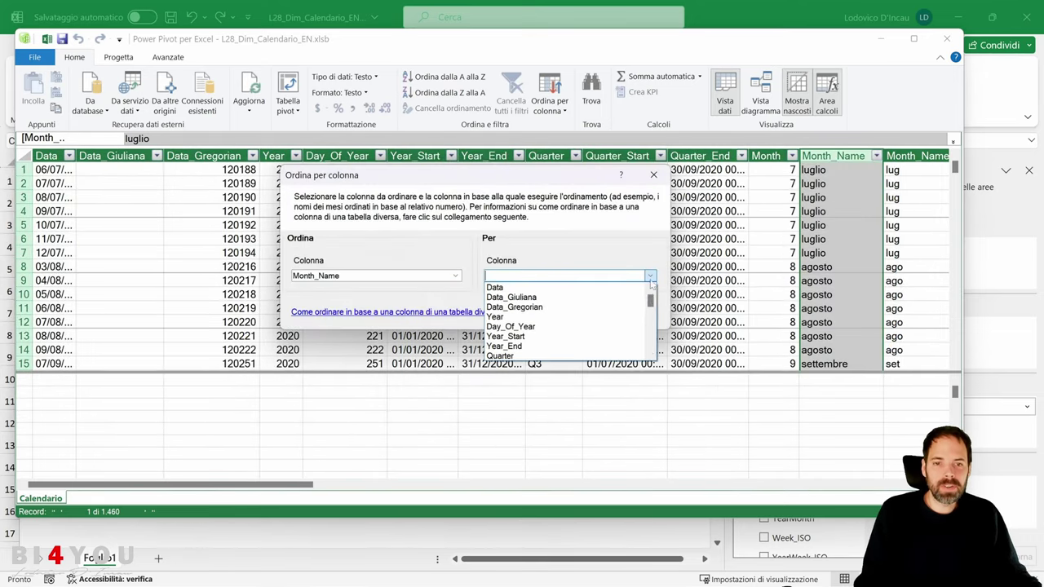
pyautogui.moveTo(650, 301)
pyautogui.mouseDown()
pyautogui.moveTo(651, 348)
pyautogui.moveTo(650, 300)
pyautogui.mouseUp()
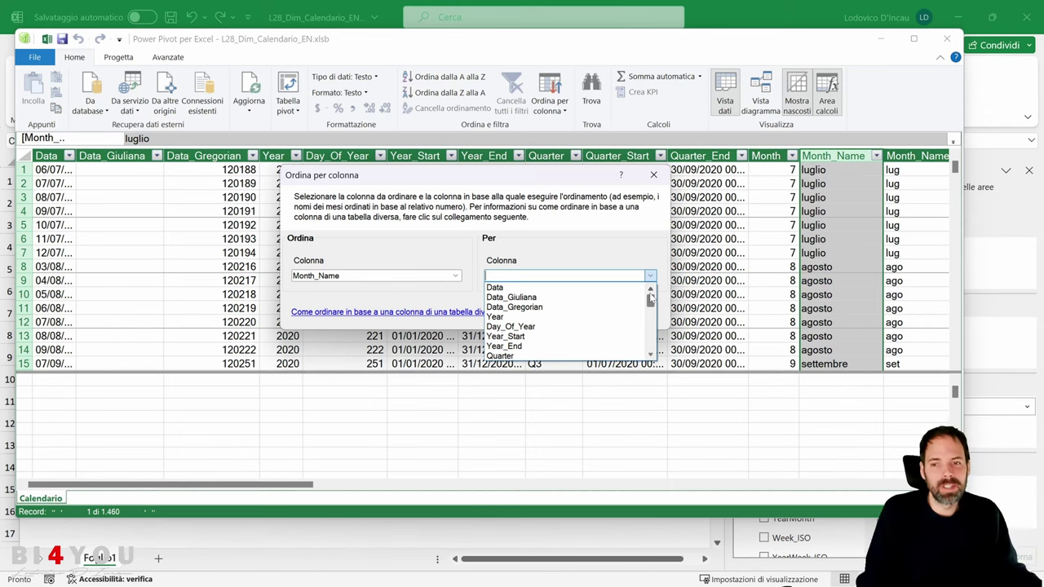
pyautogui.click(327, 241)
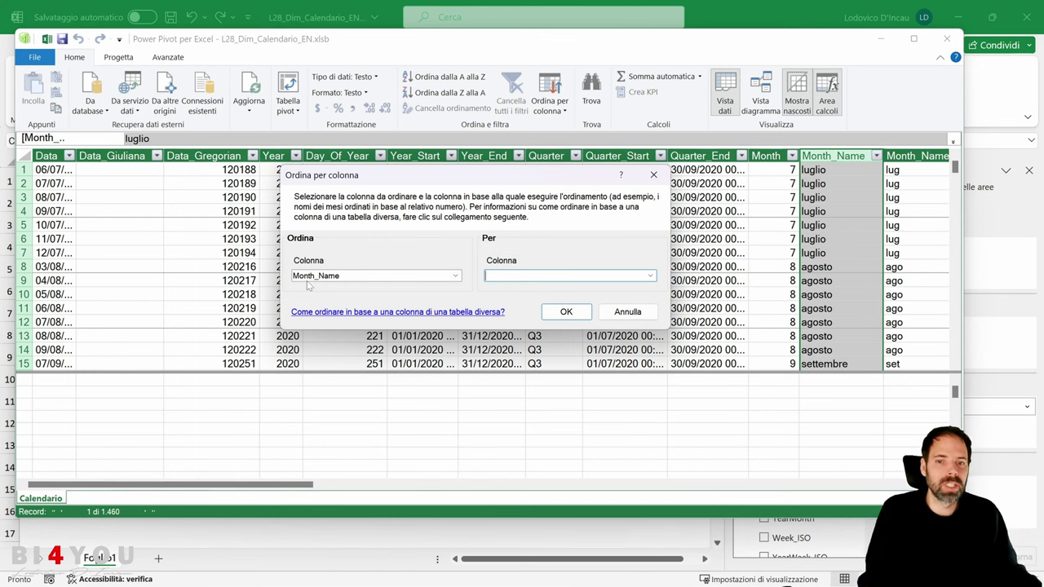
pyautogui.click(649, 277)
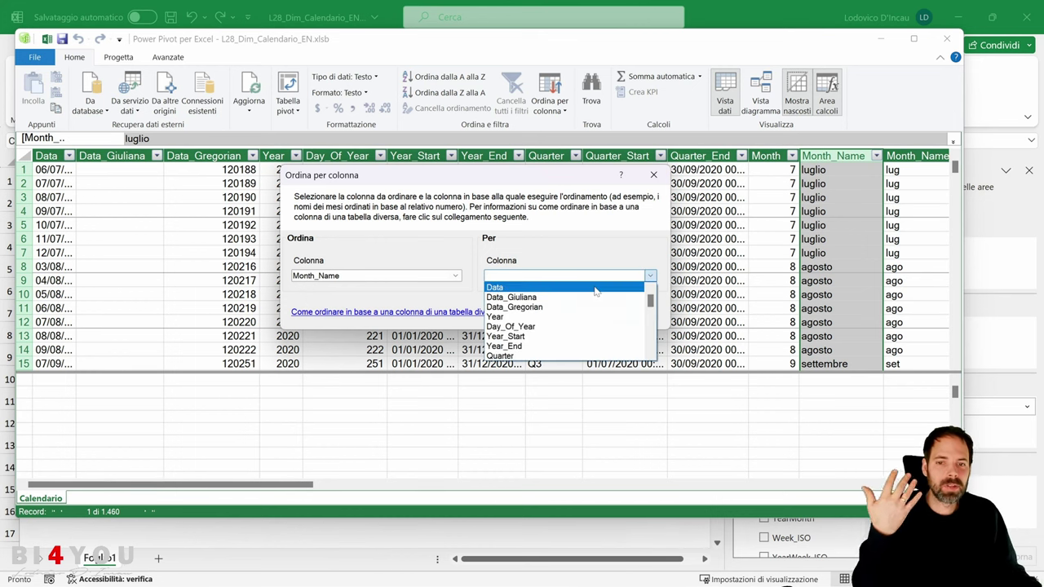
pyautogui.click(595, 291)
pyautogui.click(566, 315)
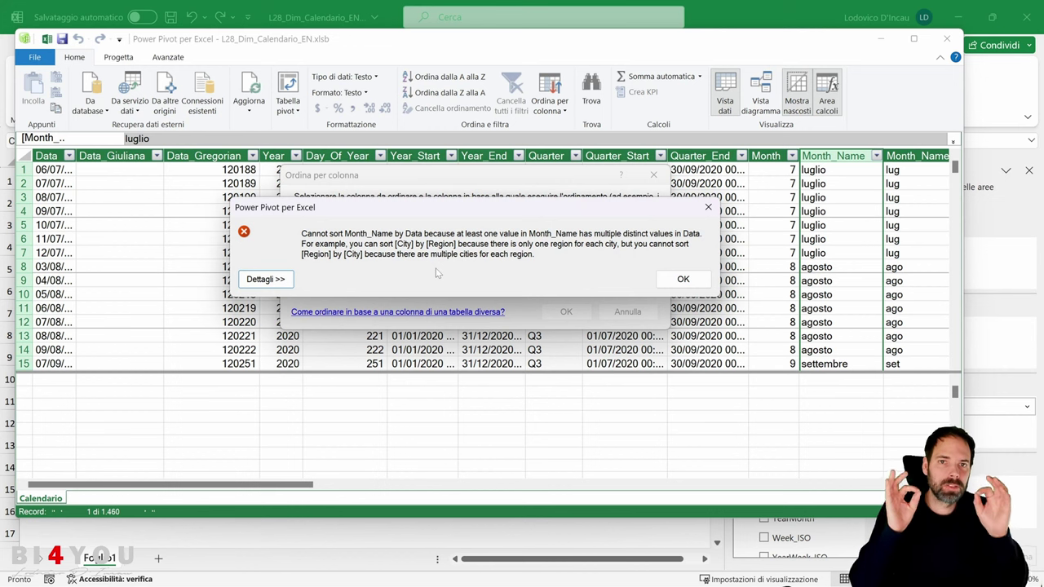
# - Dismiss the error, sort Month_Name by Month instead, and close the Power Pivot window
pyautogui.click(683, 279)
pyautogui.click(651, 275)
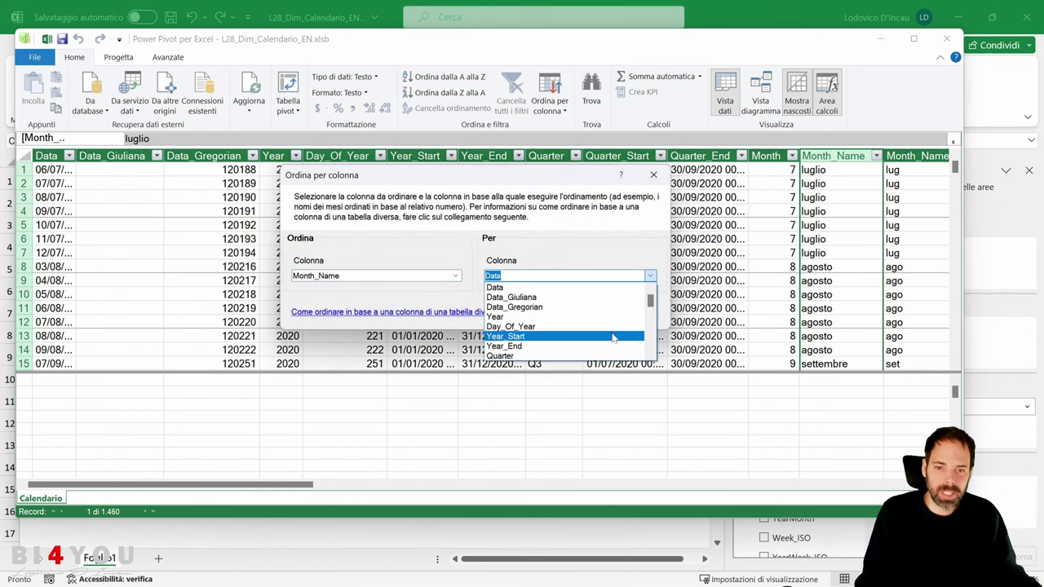
pyautogui.moveTo(650, 303); pyautogui.dragTo(652, 313)
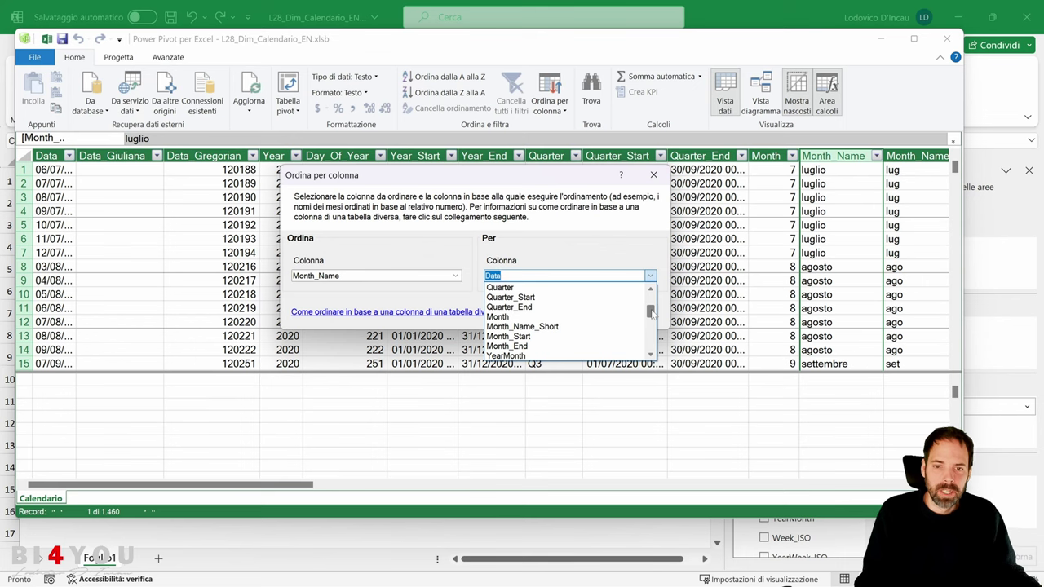
pyautogui.click(514, 317)
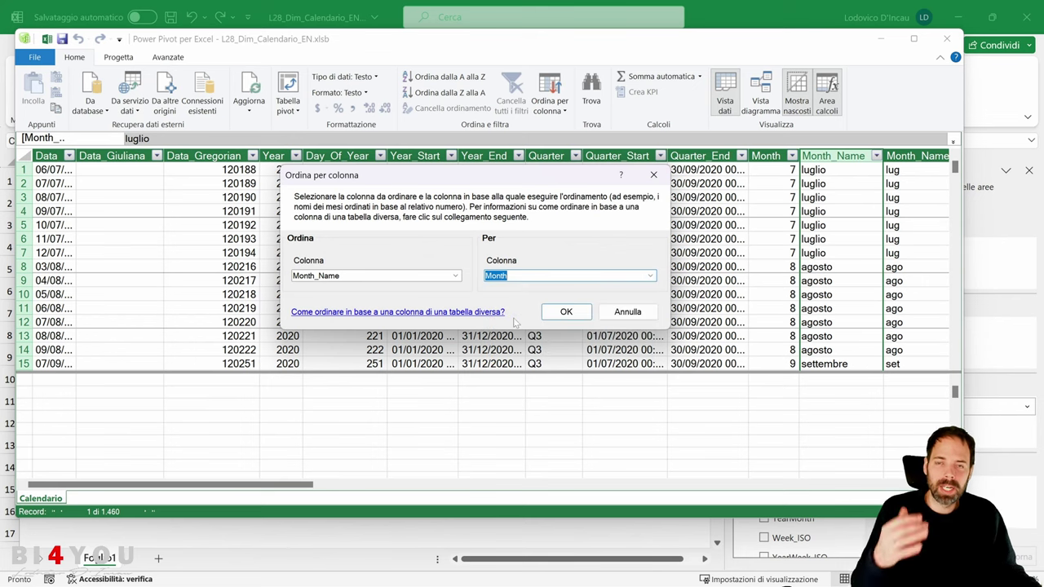
pyautogui.click(564, 314)
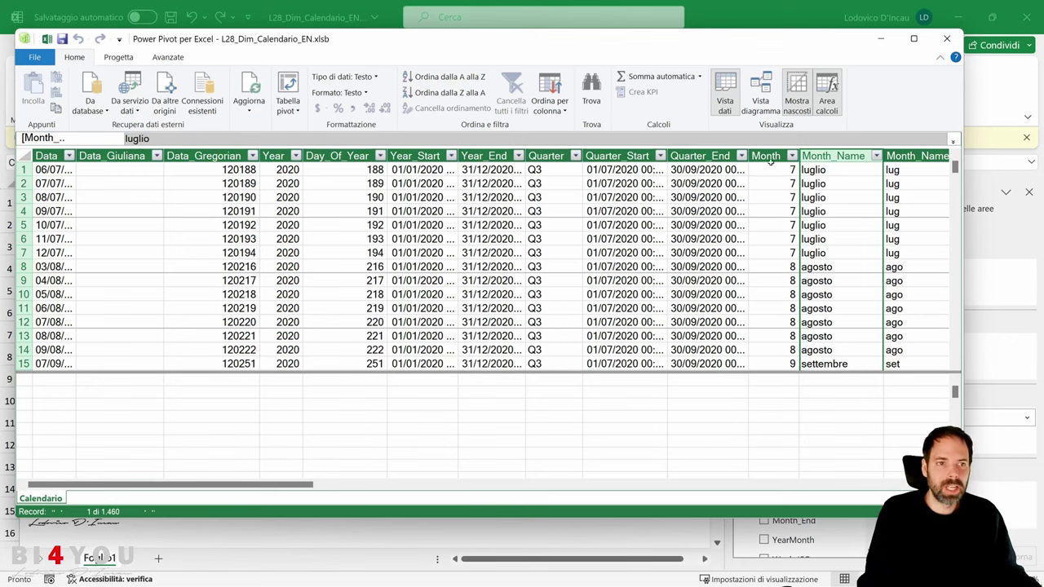
pyautogui.click(947, 39)
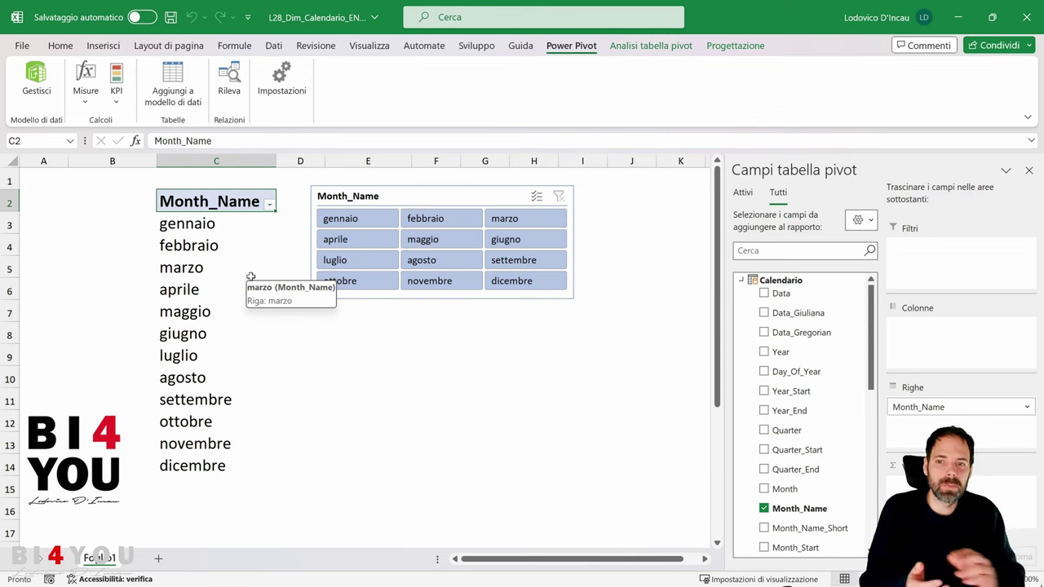
# - Inspect the Month_Name slicer and pivot cells C2:C14 for calendar order, then switch to Power BI
pyautogui.click(424, 200)
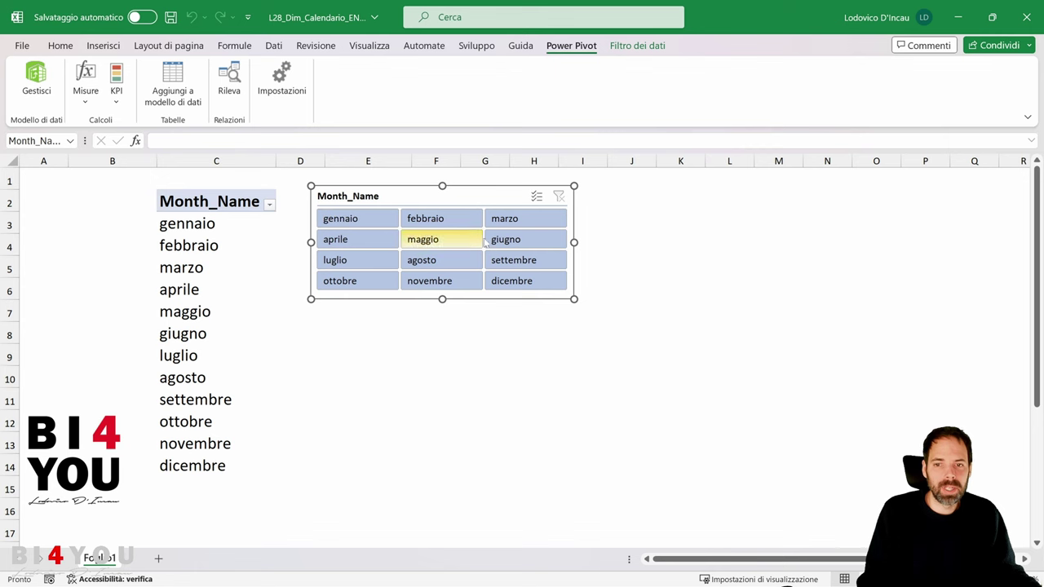
pyautogui.click(242, 204)
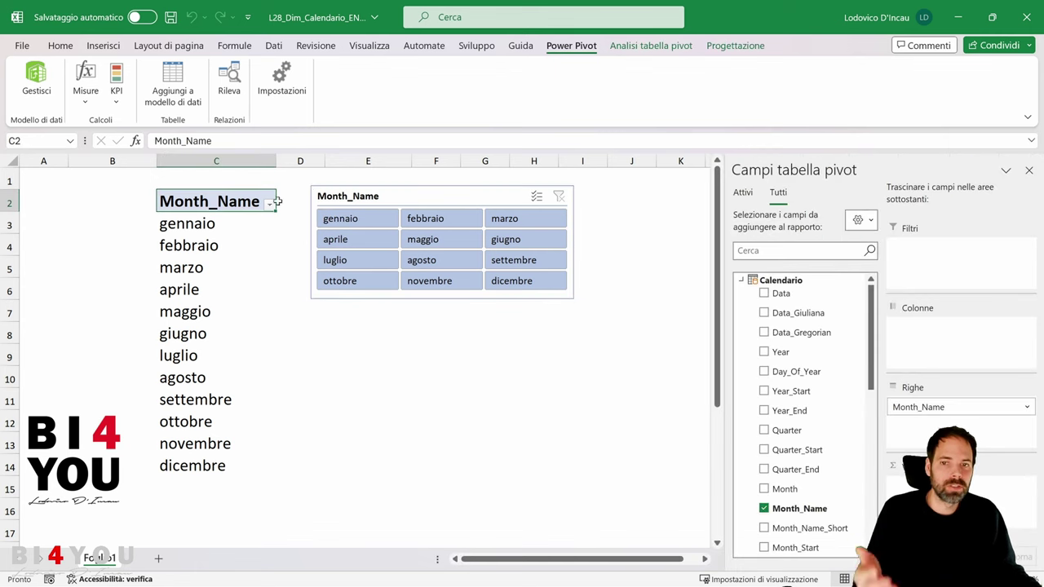
pyautogui.click(359, 200)
pyautogui.moveTo(216, 224); pyautogui.dragTo(216, 465)
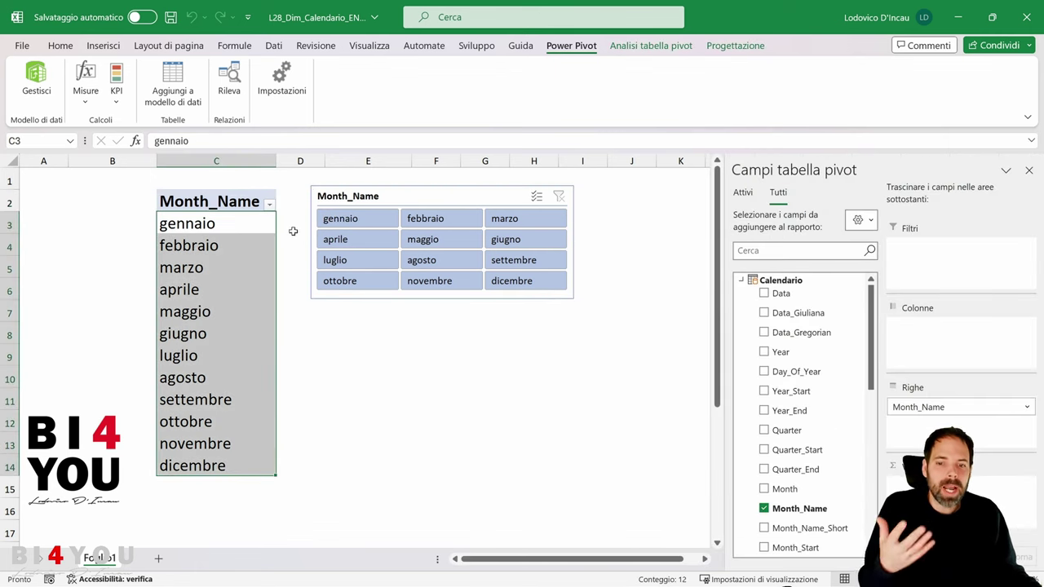
pyautogui.hotkey('alt', 'Tab')
pyautogui.hotkey('alt', 'Tab')
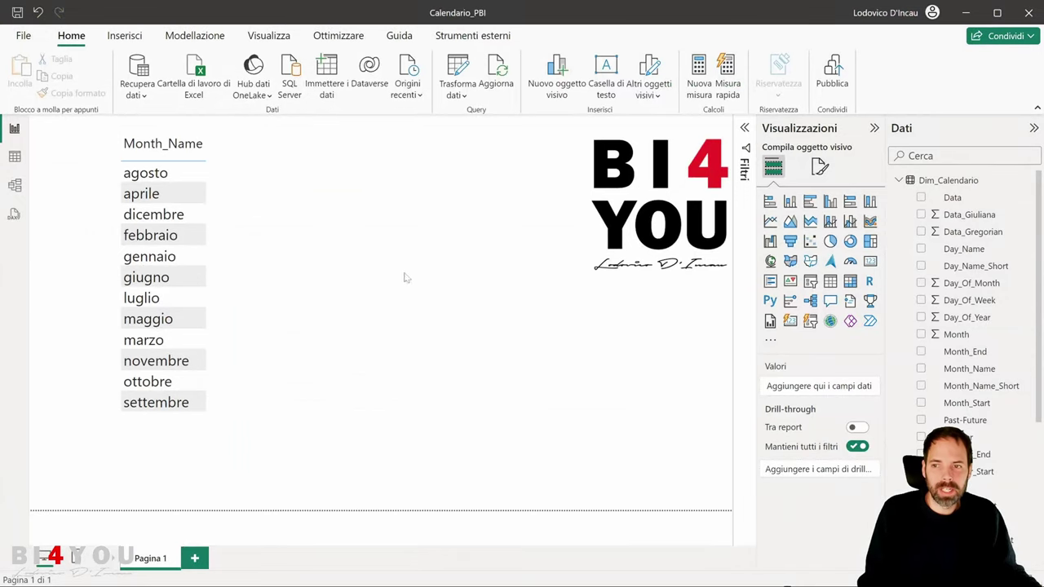
# - Select the table visual and the Month_Name field, then open the Ordina per colonna column choices
pyautogui.click(214, 188)
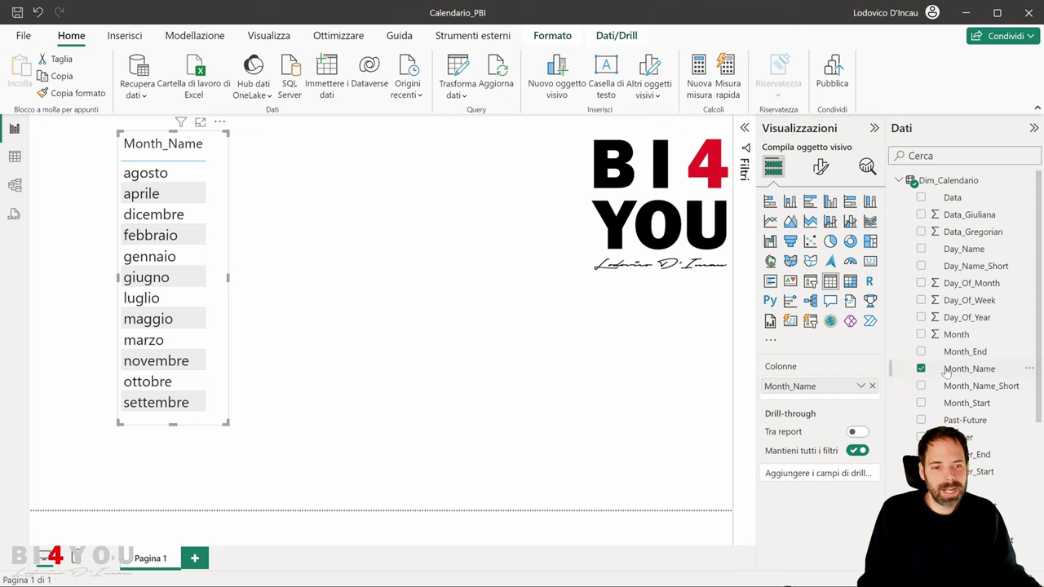
pyautogui.click(971, 371)
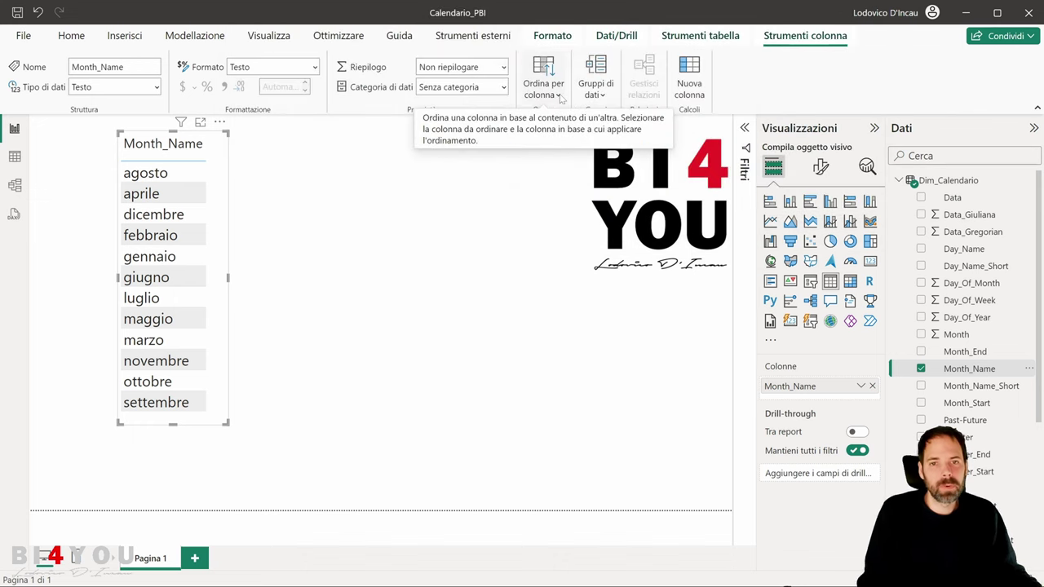
pyautogui.click(560, 96)
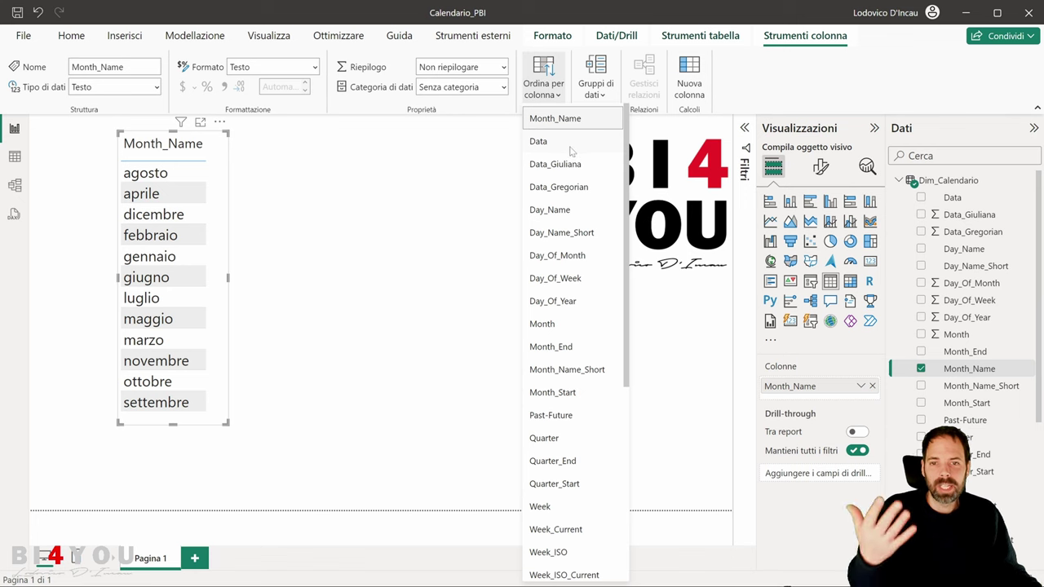
# - Choose Month as the sort-by column for Month_Name
pyautogui.click(542, 324)
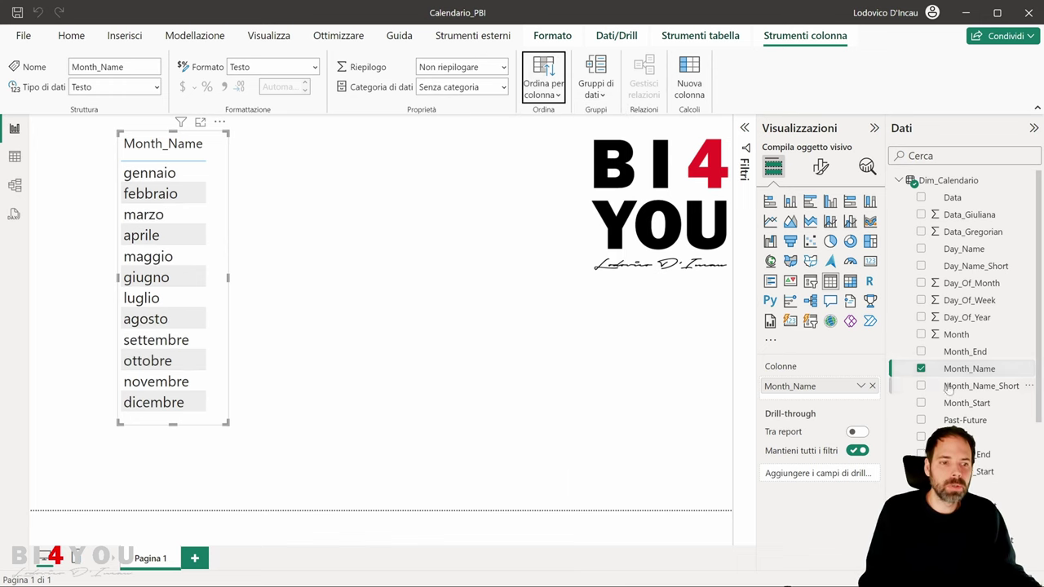